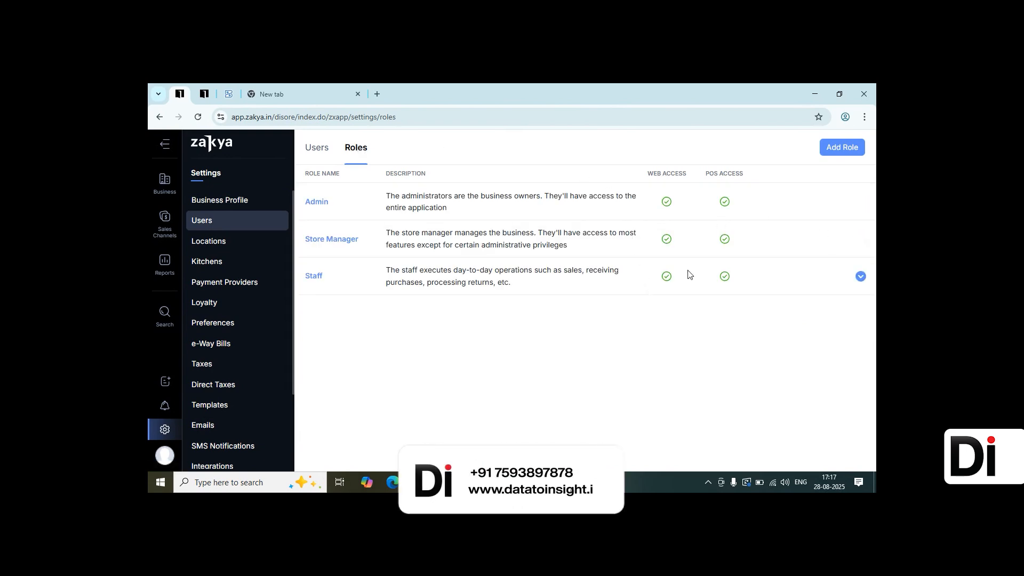
# Clone the Staff role and name the new role Manager
pyautogui.click(861, 277)
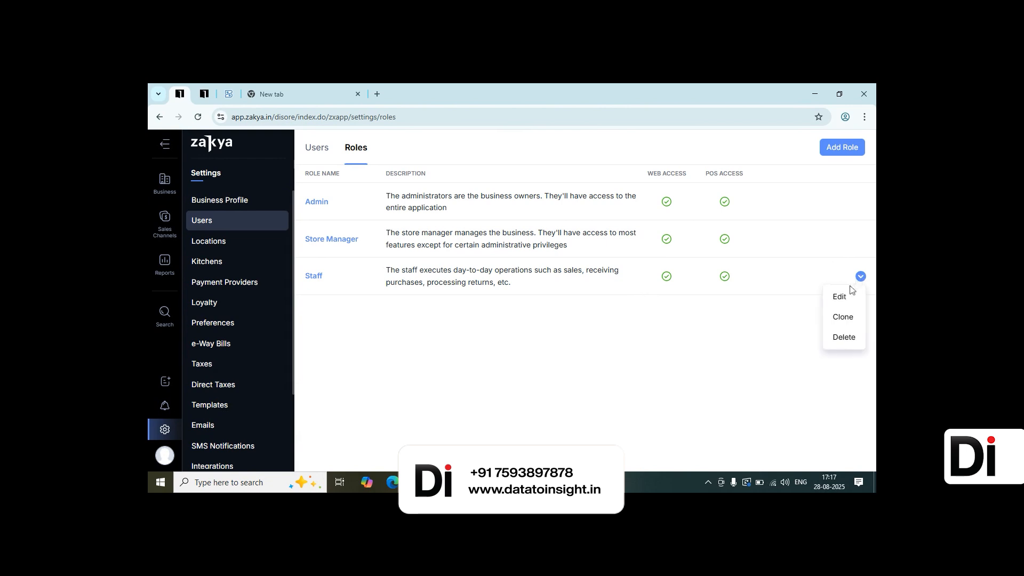
pyautogui.click(844, 317)
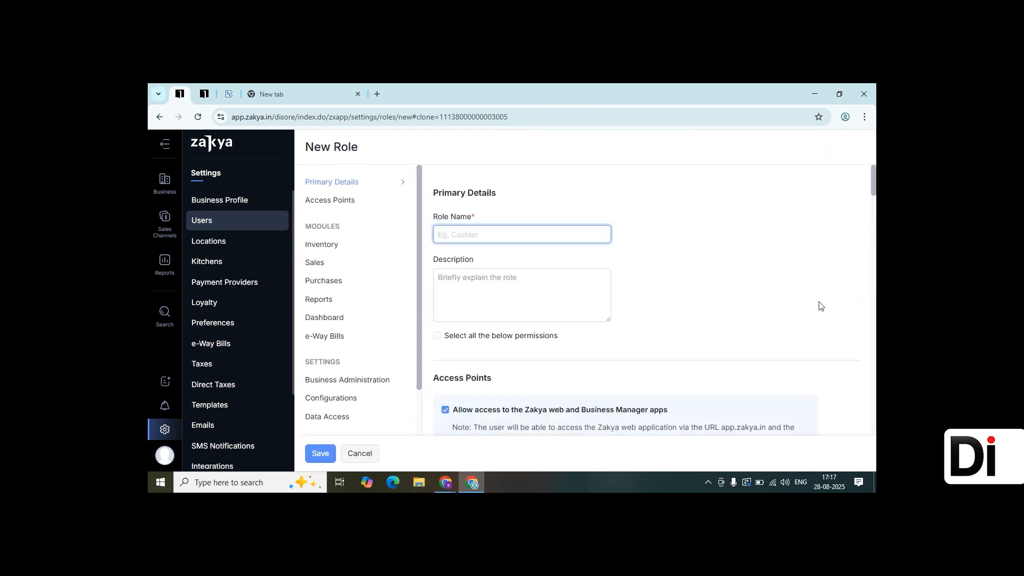
pyautogui.write('Ma')
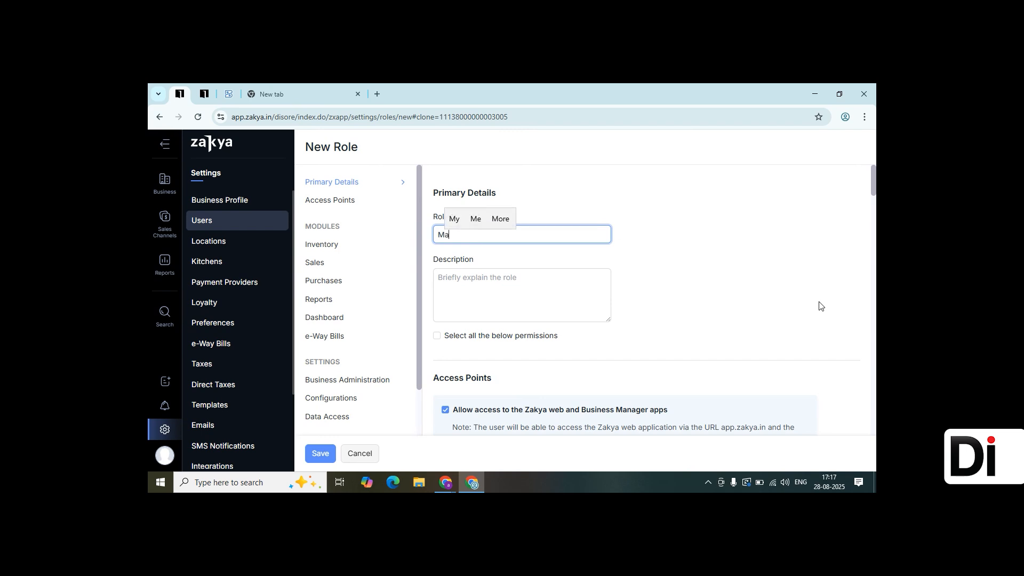
pyautogui.write('nager')
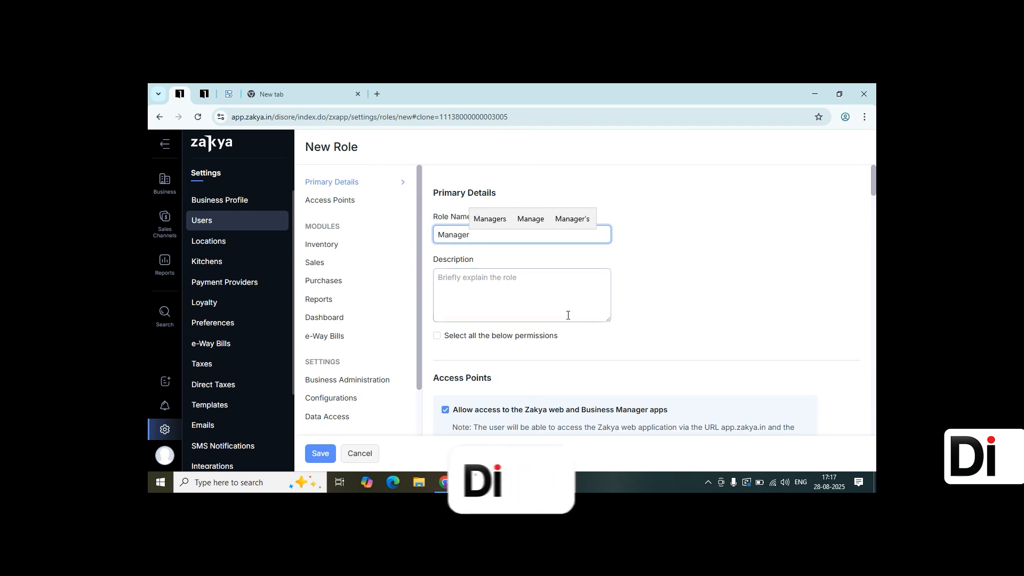
# Examine the new role's access points and inventory module permissions
pyautogui.scroll(-2, 608, 342)
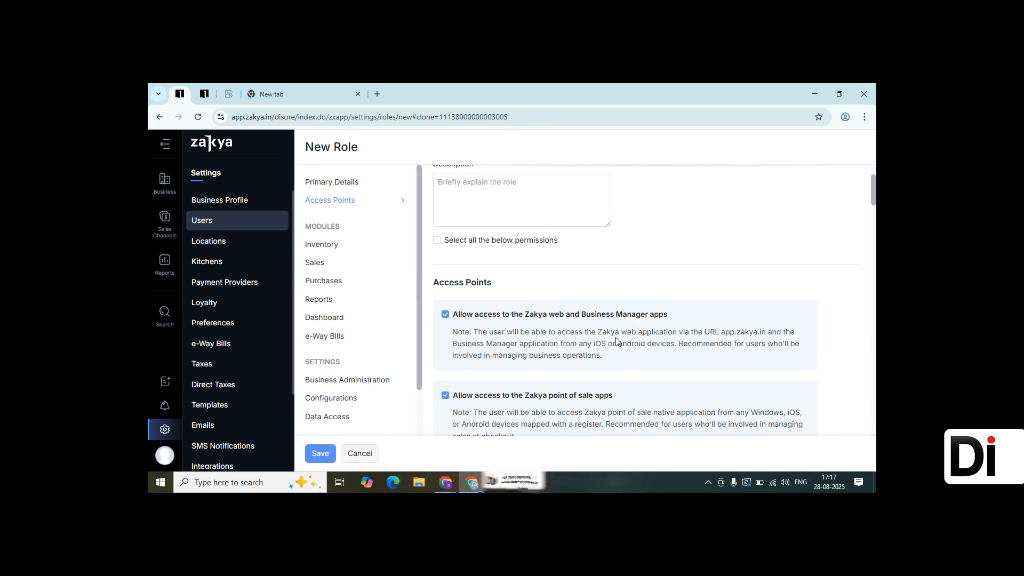
pyautogui.click(463, 215)
pyautogui.click(437, 241)
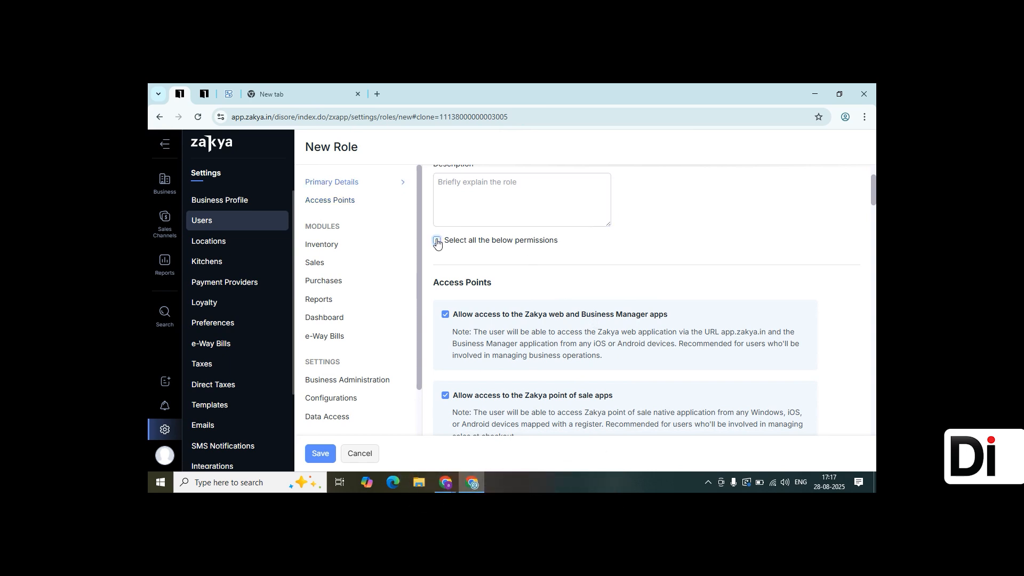
pyautogui.scroll(-2, 605, 268)
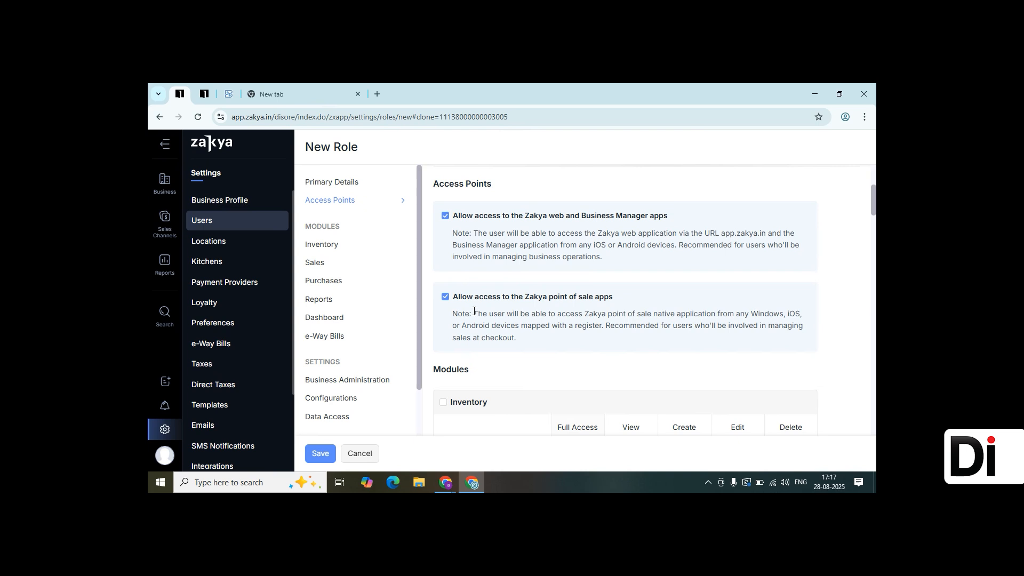
pyautogui.scroll(-3, 474, 311)
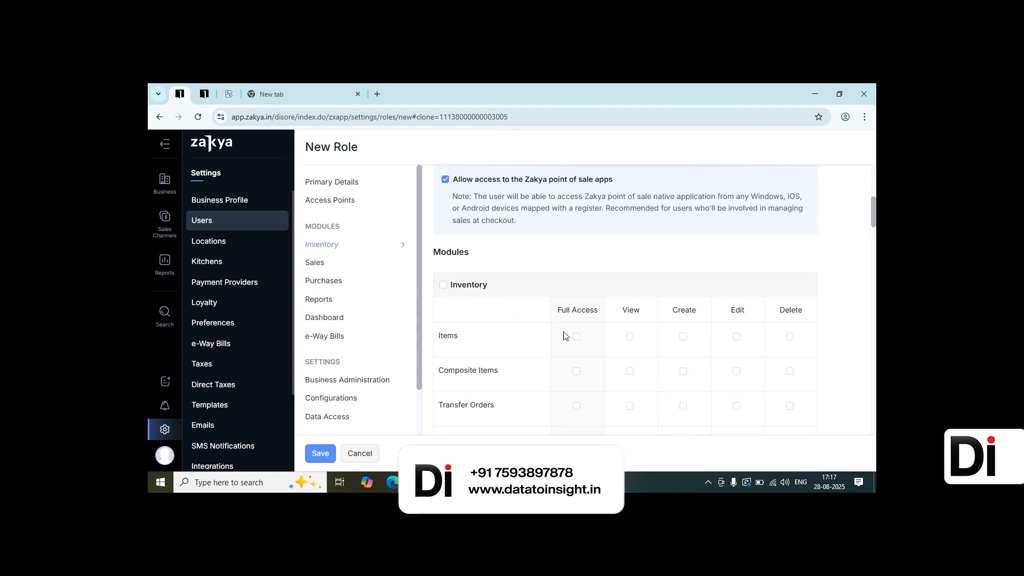
pyautogui.click(578, 338)
pyautogui.click(578, 337)
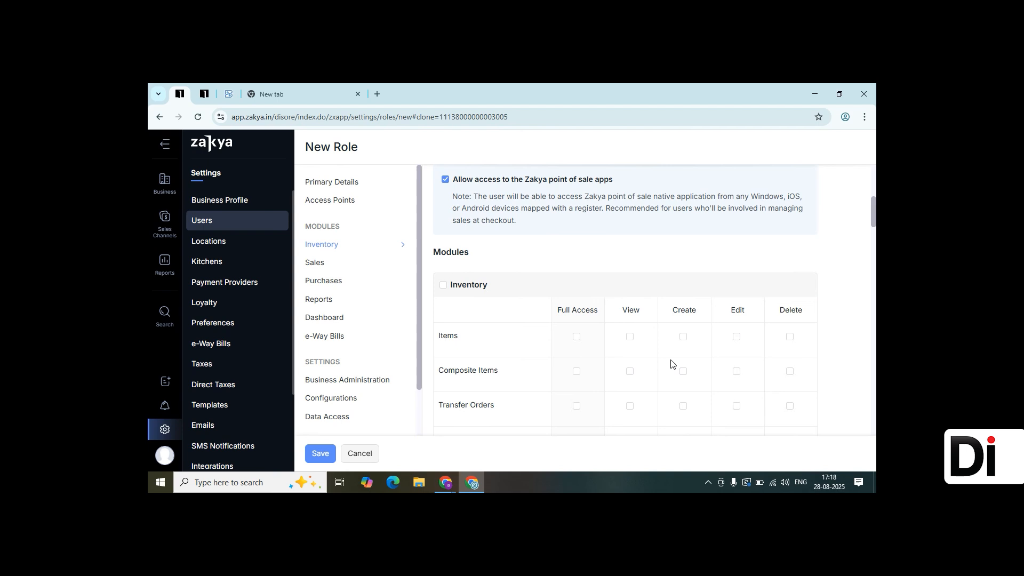
# Expand the Sales report group and grant View and Full Access on the Sales by Customer report
pyautogui.scroll(-3, 671, 363)
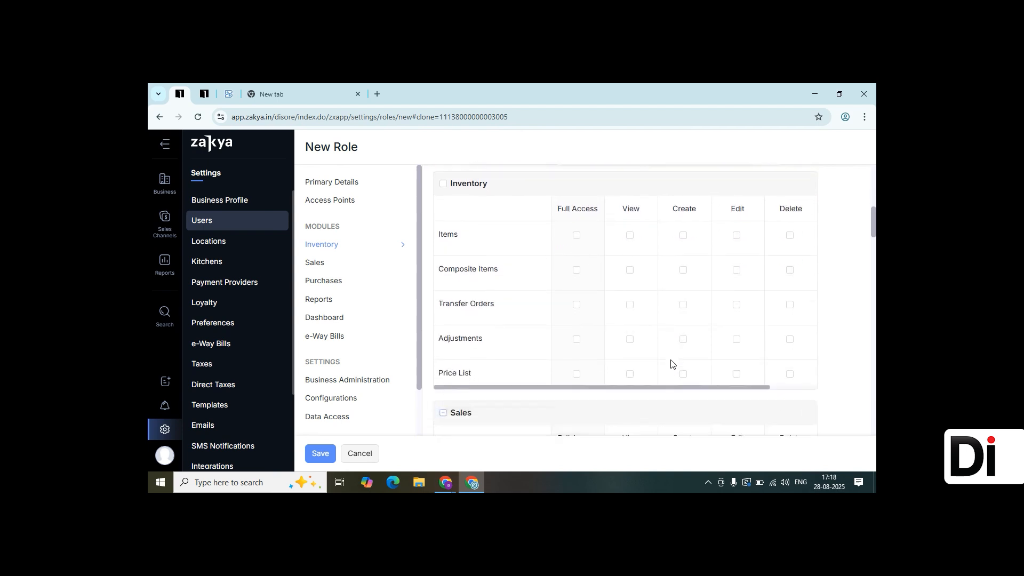
pyautogui.scroll(-8, 521, 368)
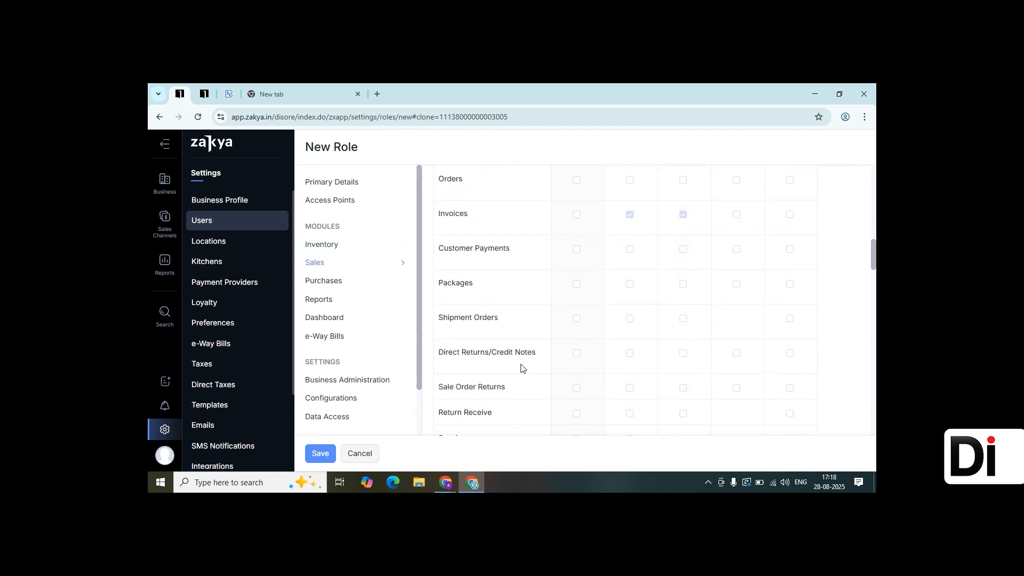
pyautogui.scroll(-6, 521, 382)
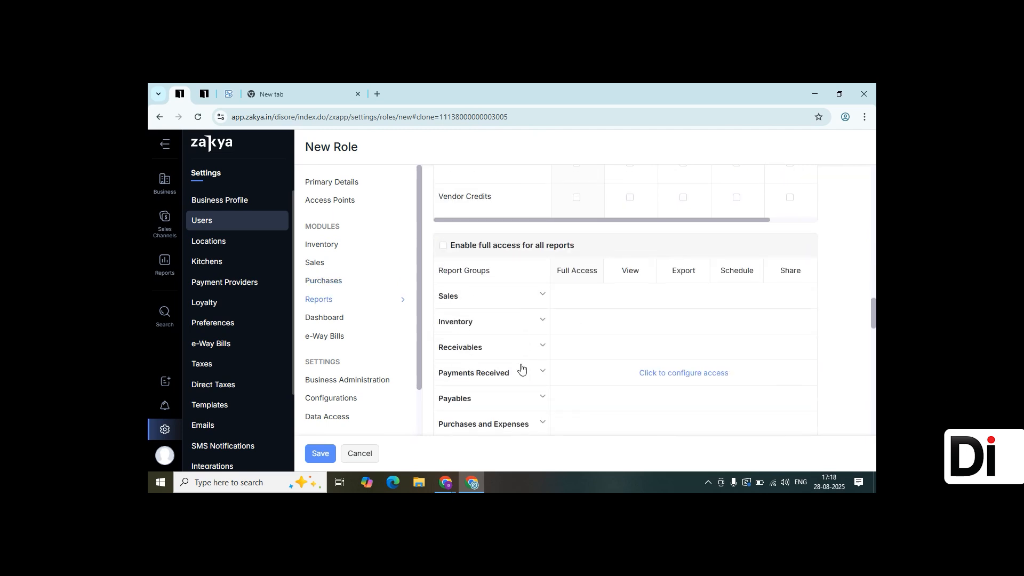
pyautogui.click(544, 296)
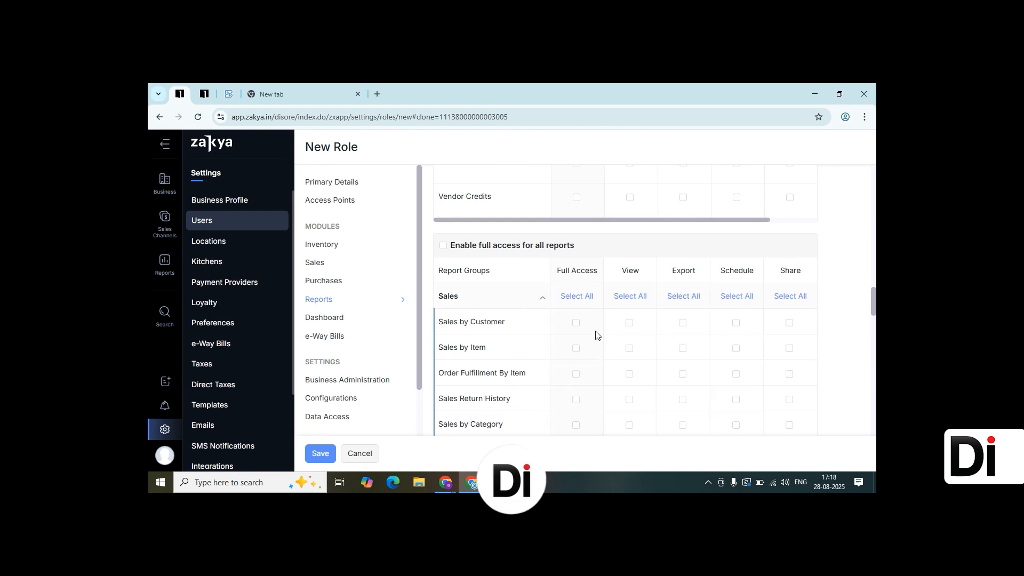
pyautogui.scroll(-5, 576, 339)
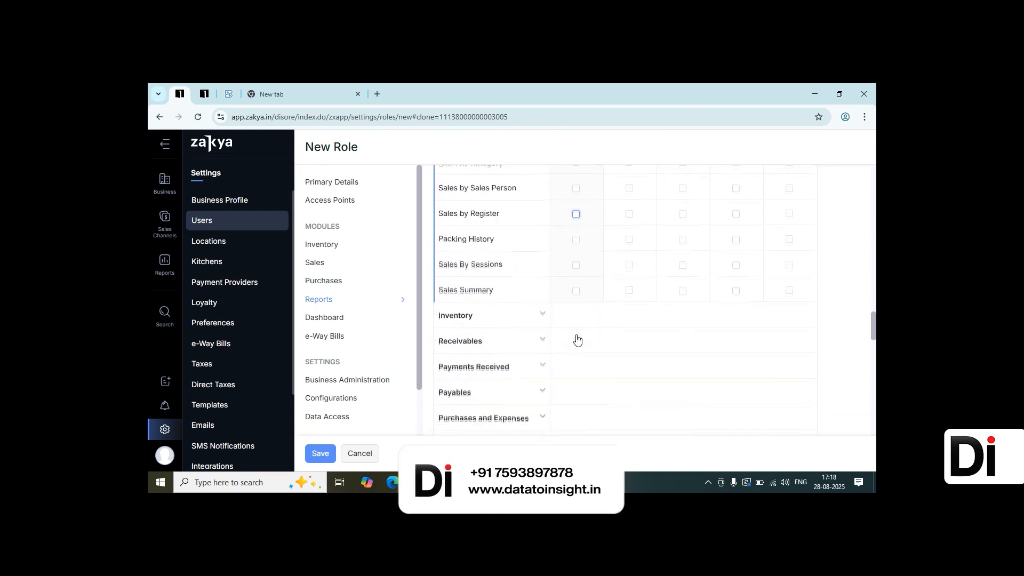
pyautogui.scroll(4, 576, 339)
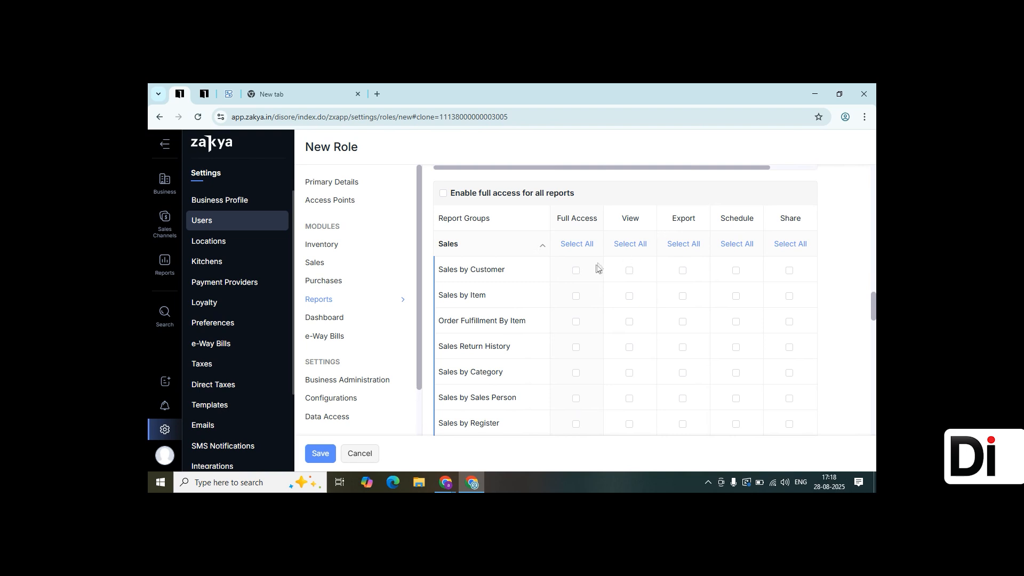
pyautogui.click(629, 271)
pyautogui.click(577, 274)
# Review the dashboard, e-Way Bill, settings and point-of-sale permissions of the role
pyautogui.scroll(-10, 577, 276)
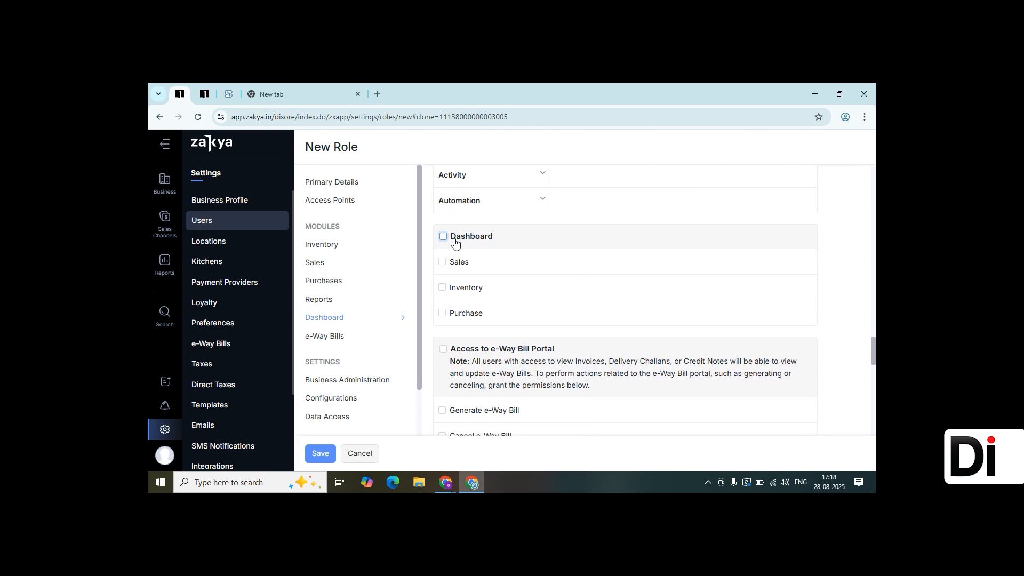
pyautogui.scroll(-2, 455, 242)
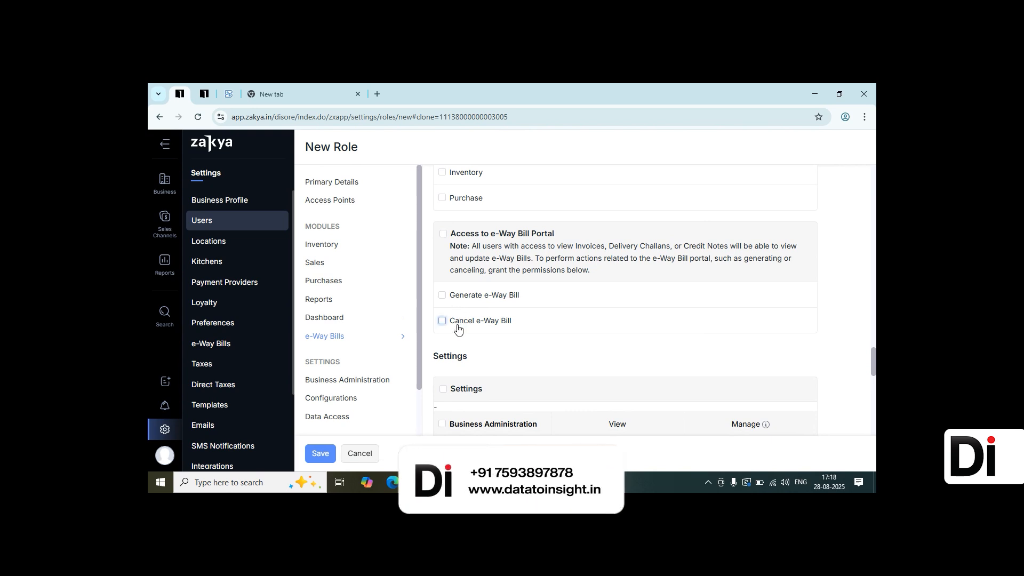
pyautogui.scroll(-2, 457, 329)
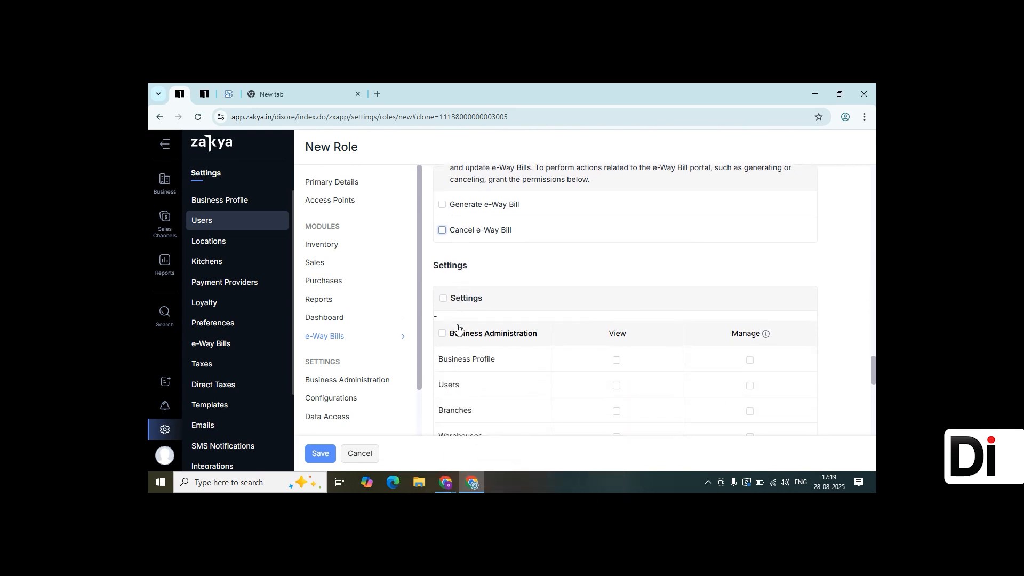
pyautogui.scroll(-2, 486, 345)
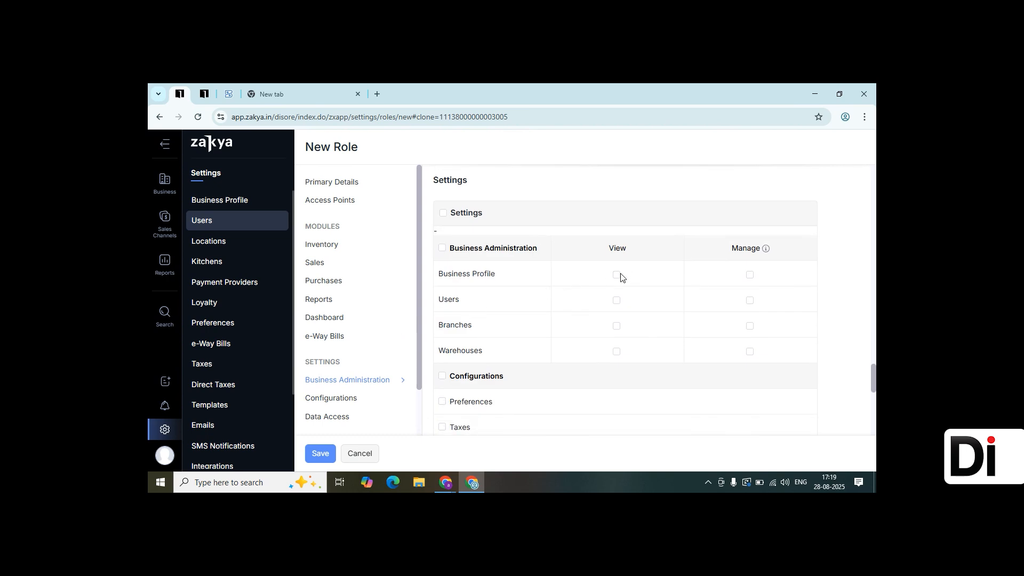
pyautogui.moveTo(766, 249)
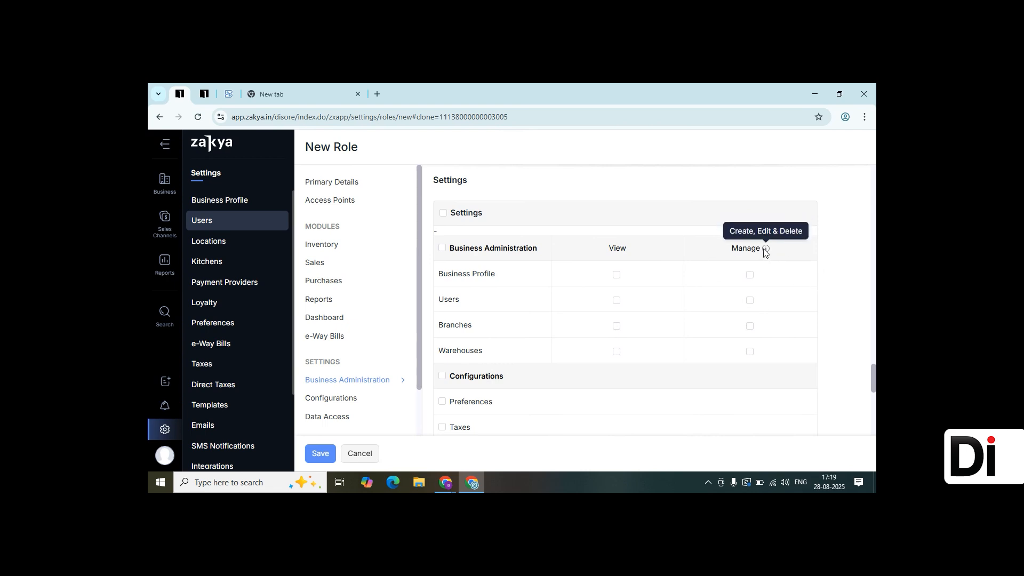
pyautogui.scroll(-1, 754, 275)
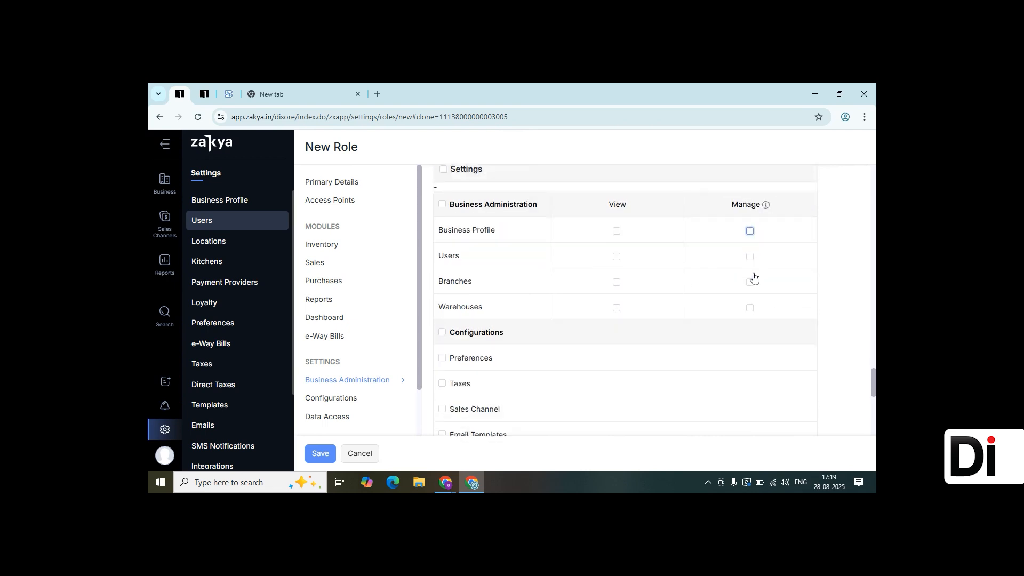
pyautogui.scroll(-2, 754, 277)
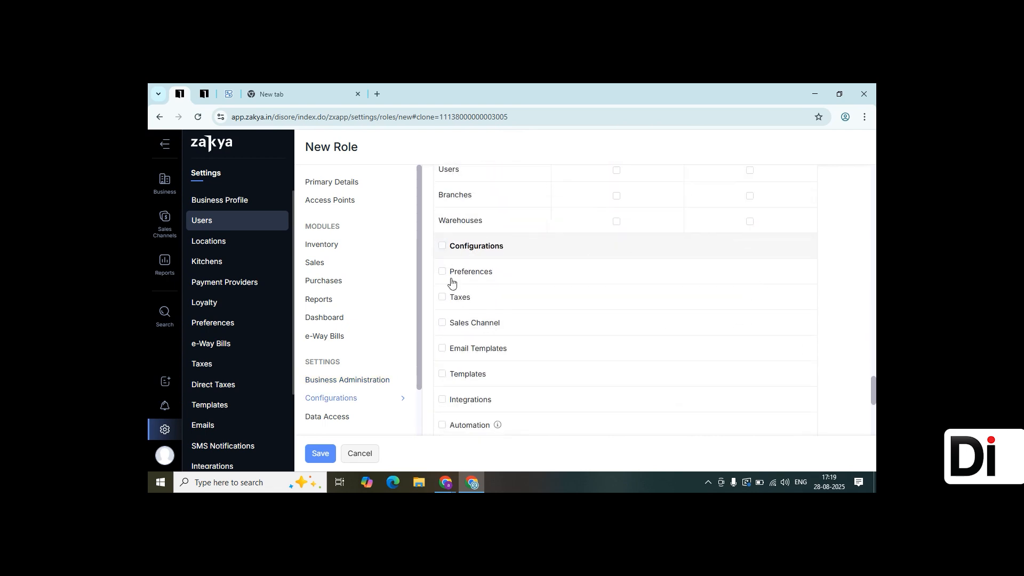
pyautogui.scroll(-4, 469, 366)
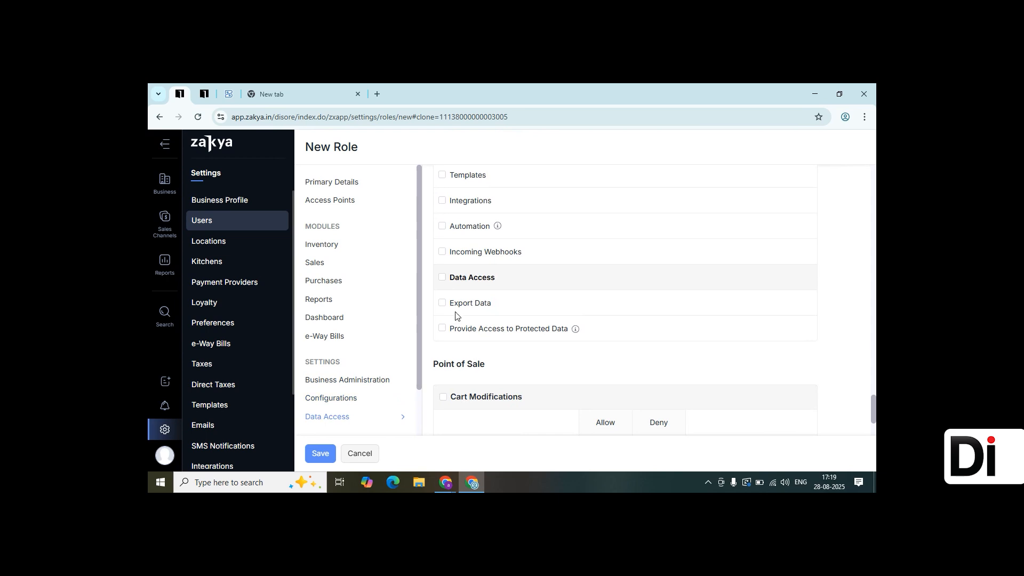
pyautogui.scroll(-3, 460, 368)
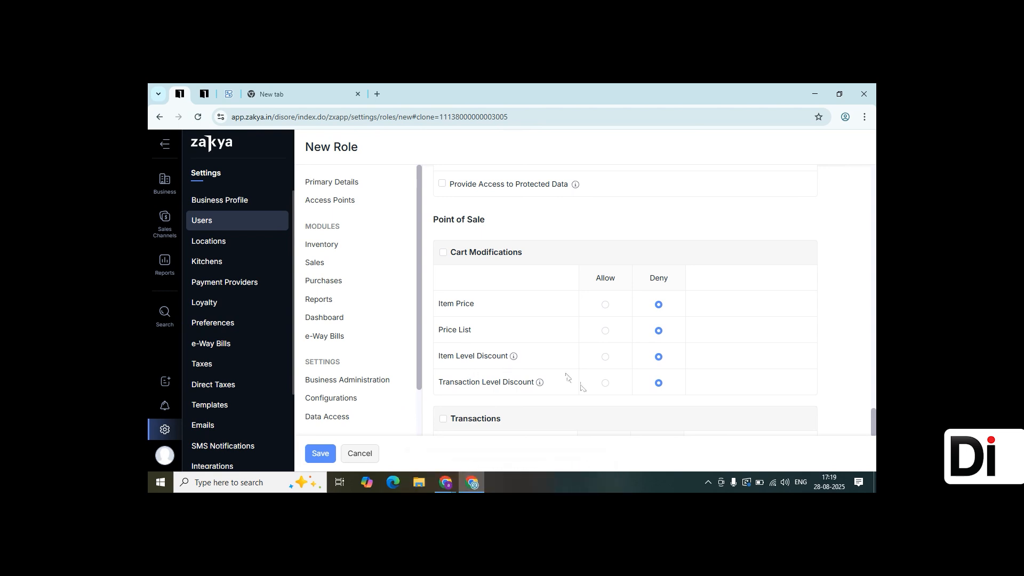
pyautogui.scroll(-1, 603, 383)
pyautogui.scroll(-1, 603, 383)
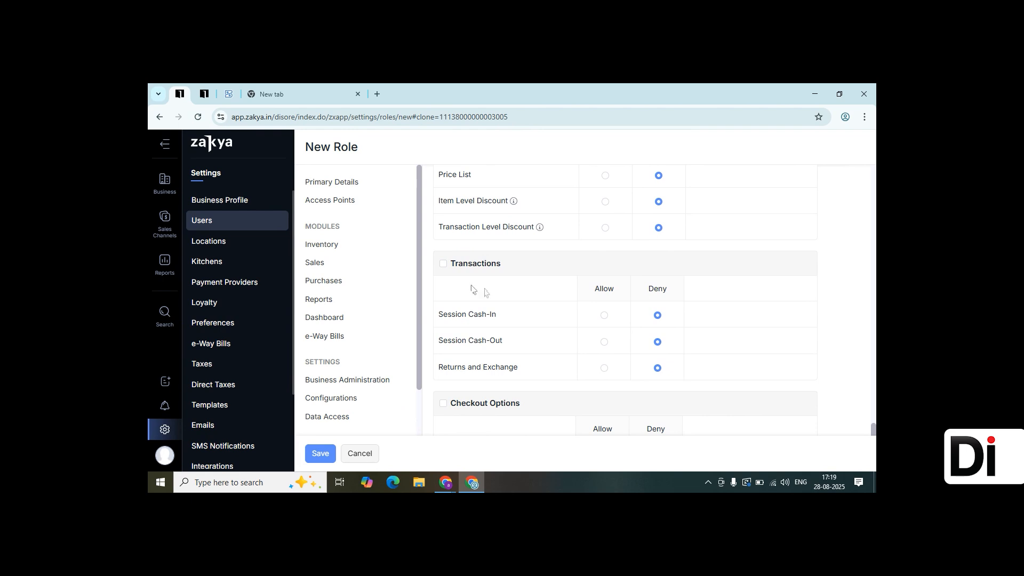
# Allow Returns and Exchange in point-of-sale transactions, acknowledge the notice, and try to save the role
pyautogui.click(603, 368)
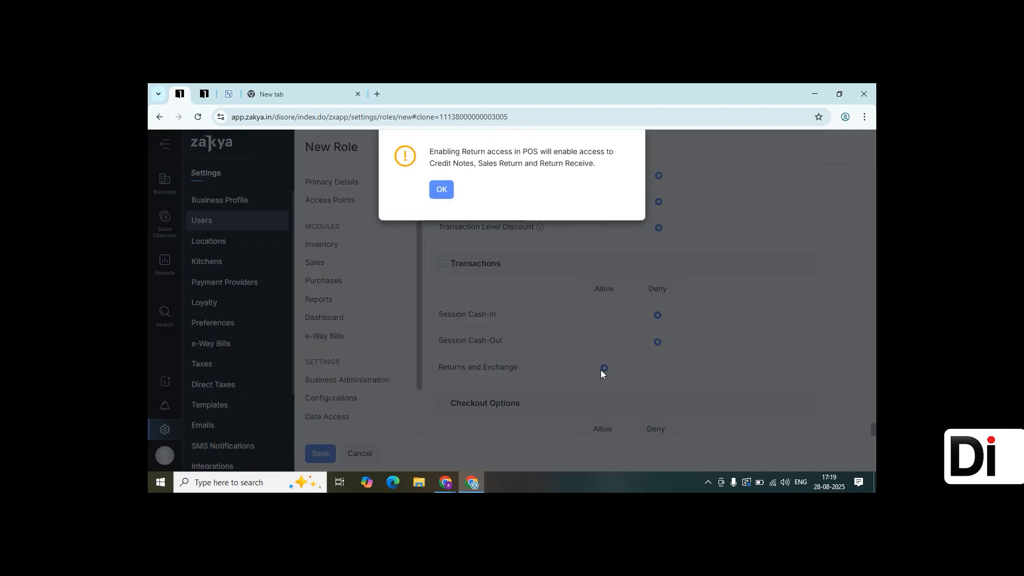
pyautogui.click(441, 190)
pyautogui.scroll(-4, 566, 317)
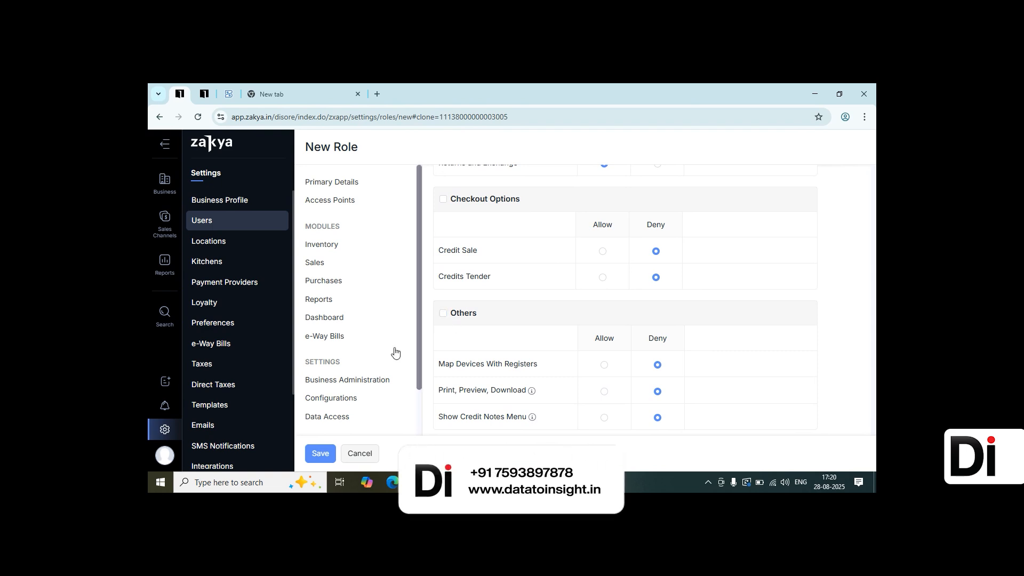
pyautogui.click(320, 453)
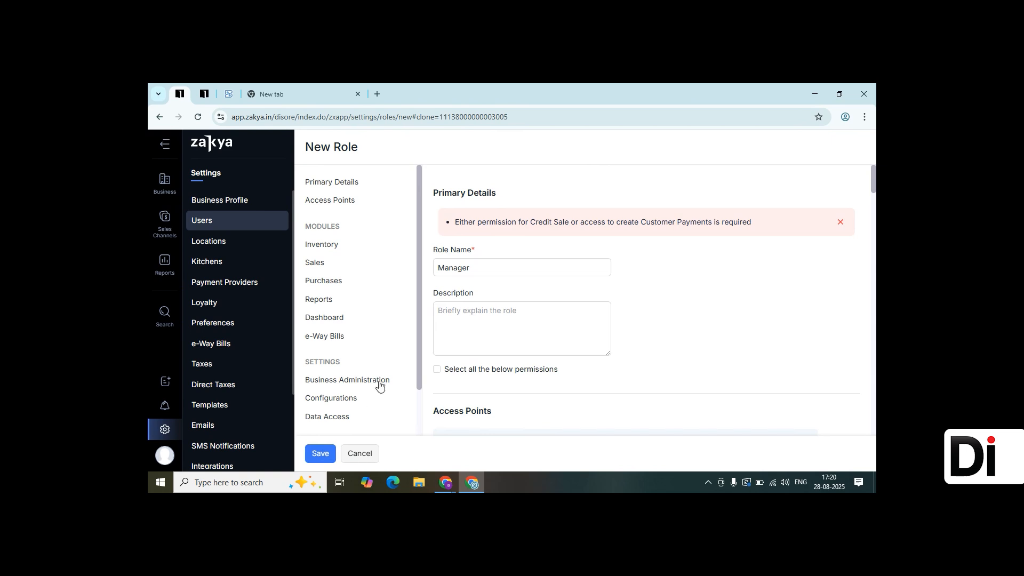
# Leave the unsaved role form and switch to the Users list
pyautogui.scroll(-1, 511, 325)
pyautogui.scroll(-3, 510, 325)
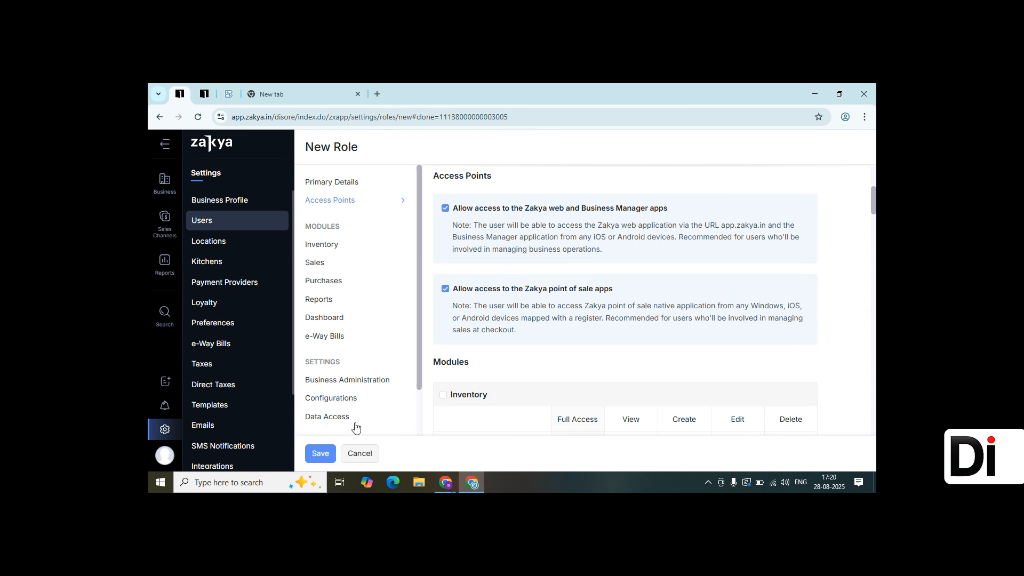
pyautogui.click(159, 117)
pyautogui.click(454, 207)
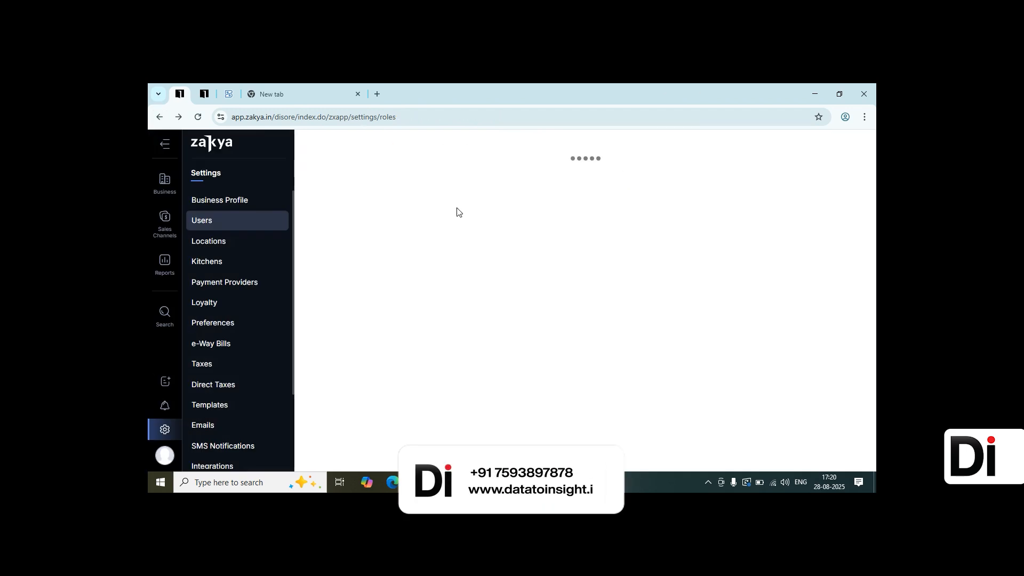
pyautogui.click(322, 148)
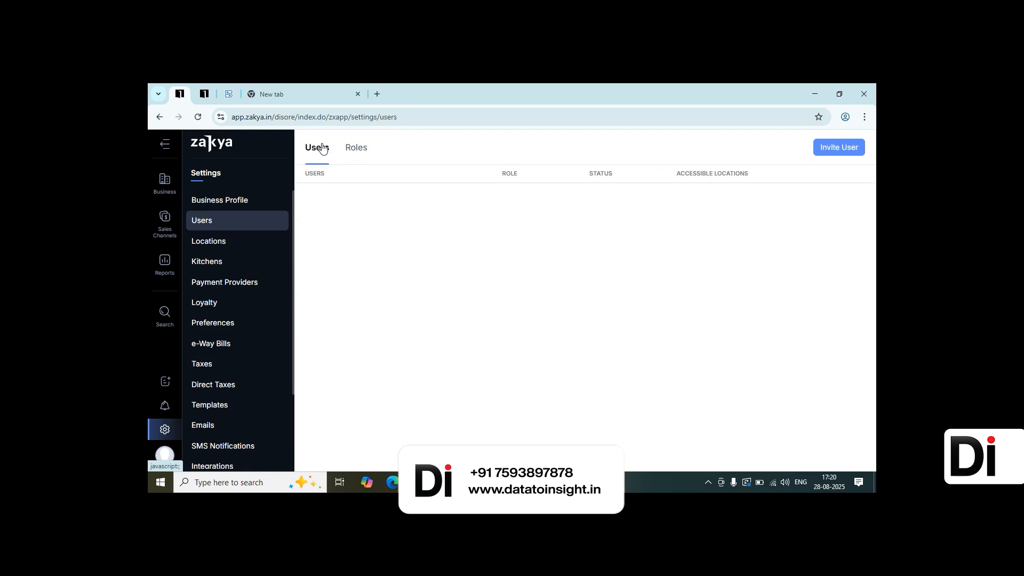
# Open the Invite User form and go through its email, name and role fields
pyautogui.click(838, 149)
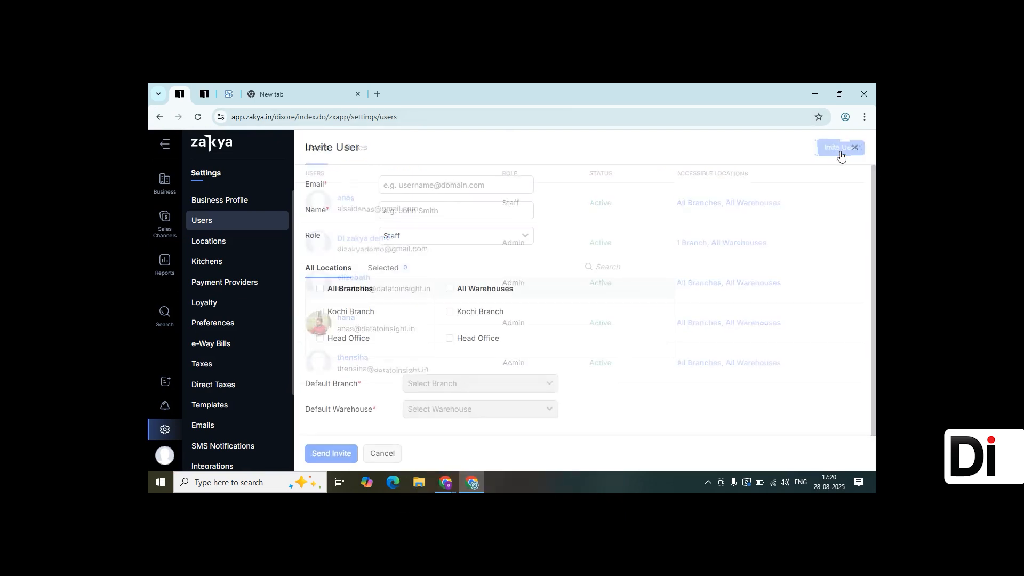
pyautogui.click(445, 182)
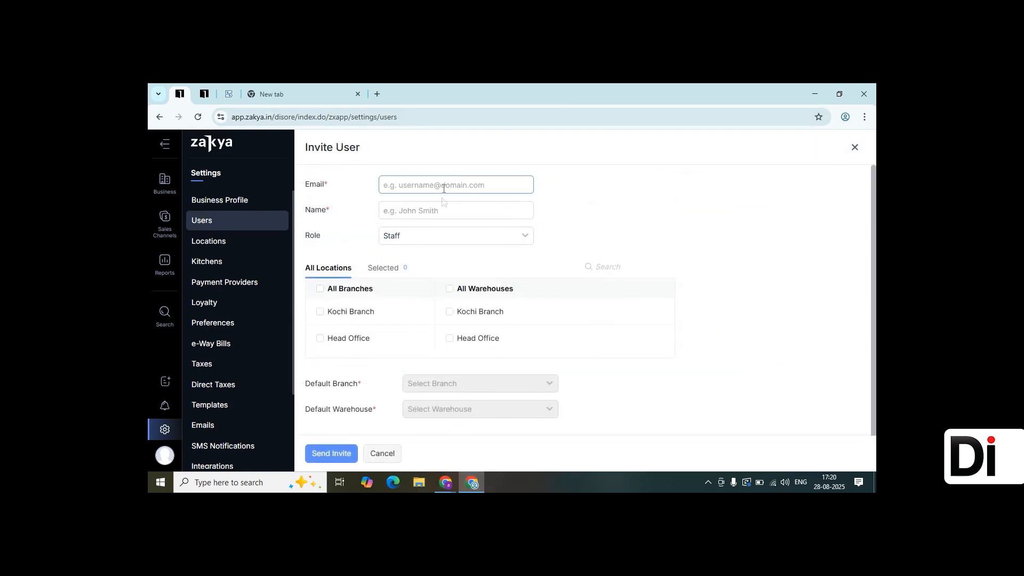
pyautogui.click(442, 212)
pyautogui.click(443, 235)
pyautogui.click(445, 237)
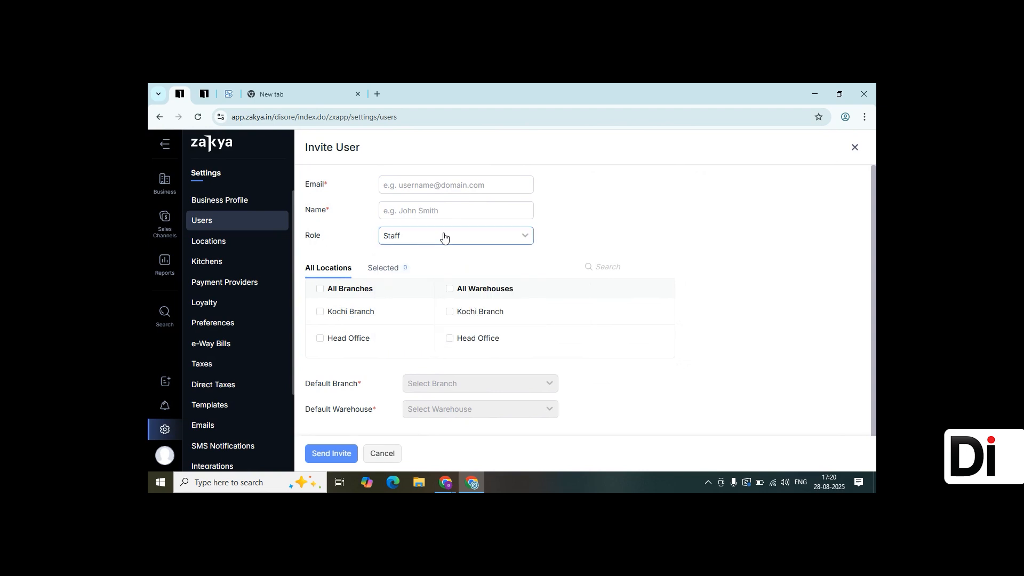
# Give the invited user access to Kochi Branch only and set Kochi Branch as the default branch
pyautogui.scroll(-1, 444, 237)
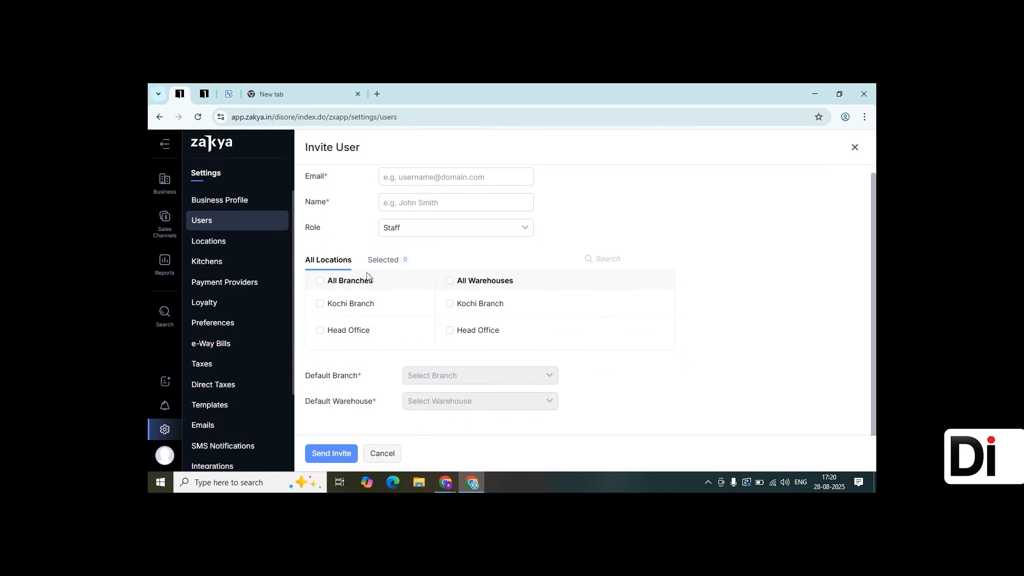
pyautogui.click(321, 282)
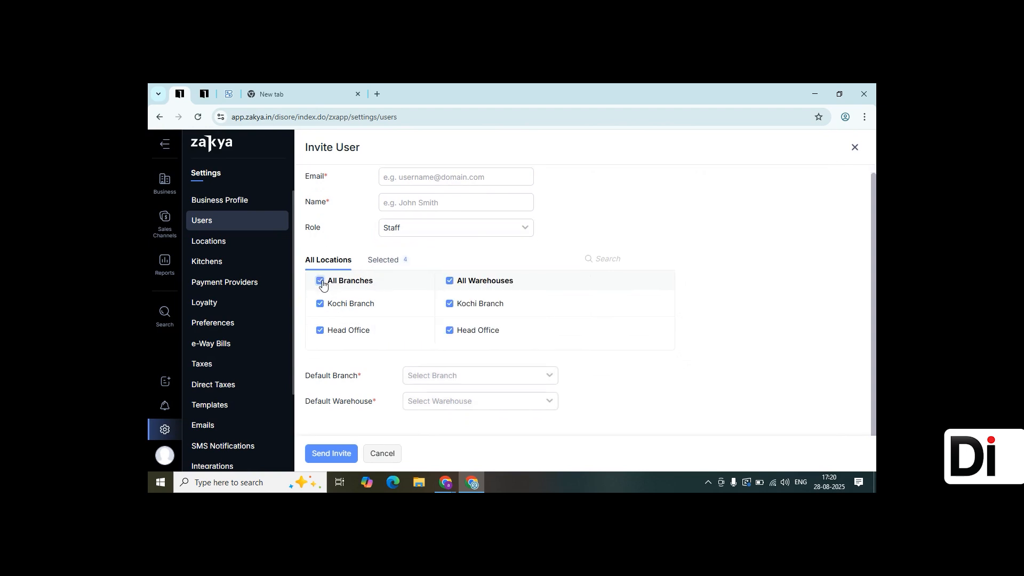
pyautogui.click(321, 283)
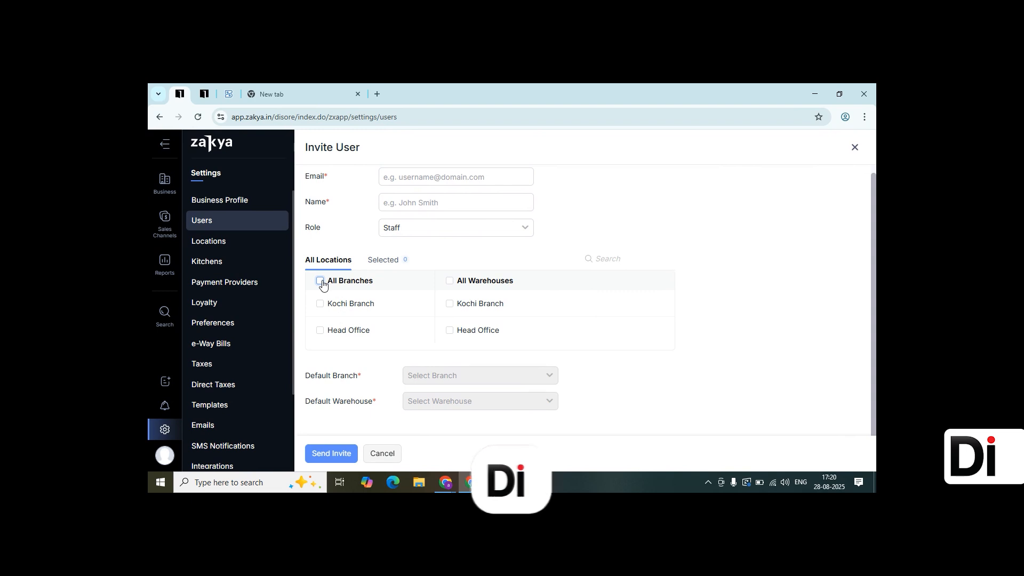
pyautogui.click(320, 304)
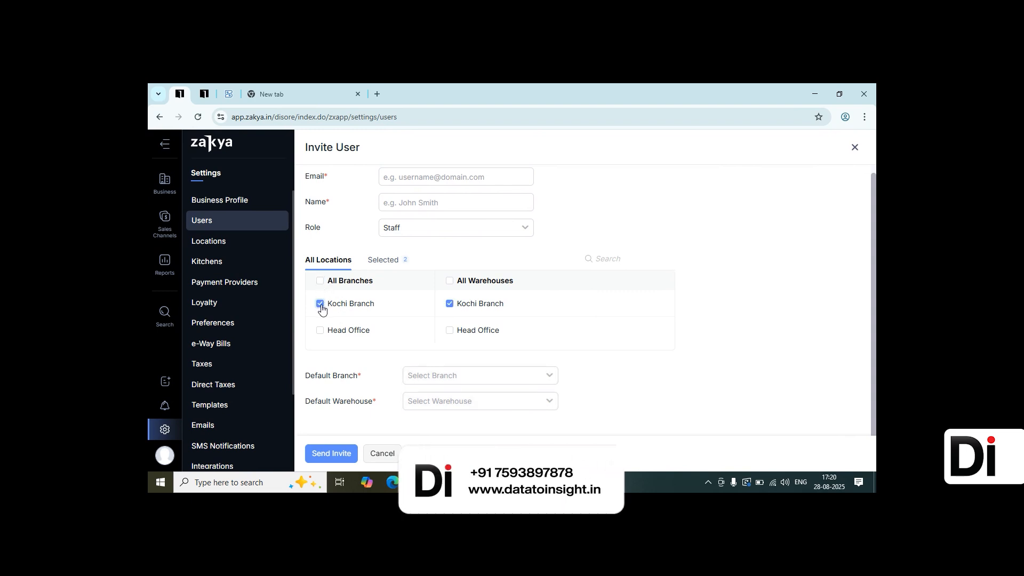
pyautogui.click(462, 380)
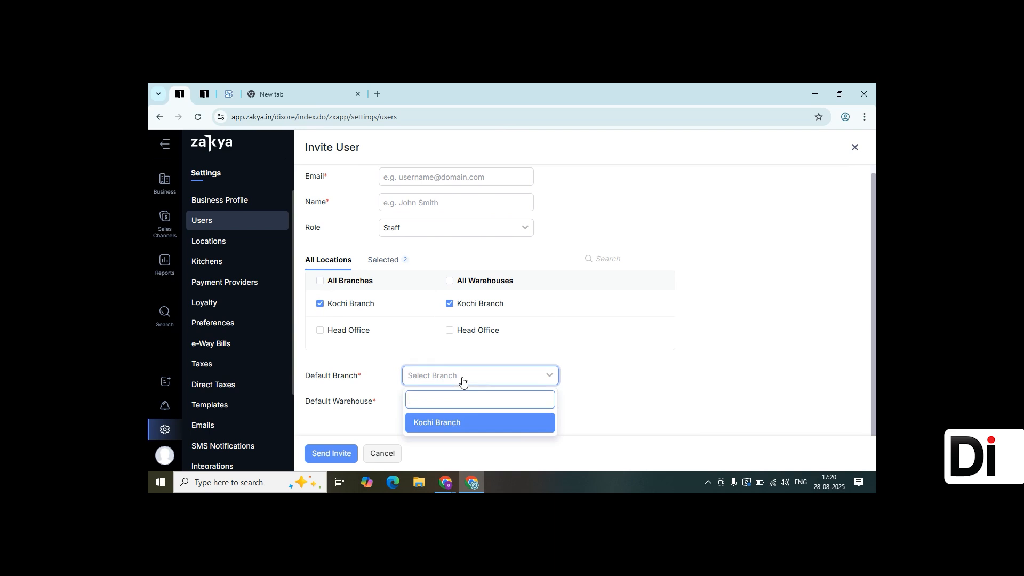
pyautogui.click(461, 421)
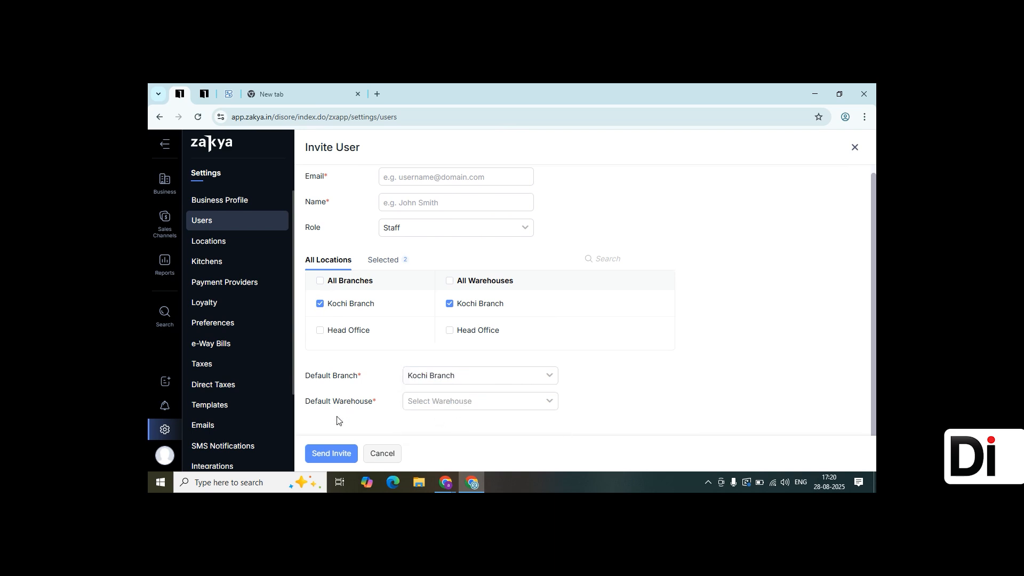